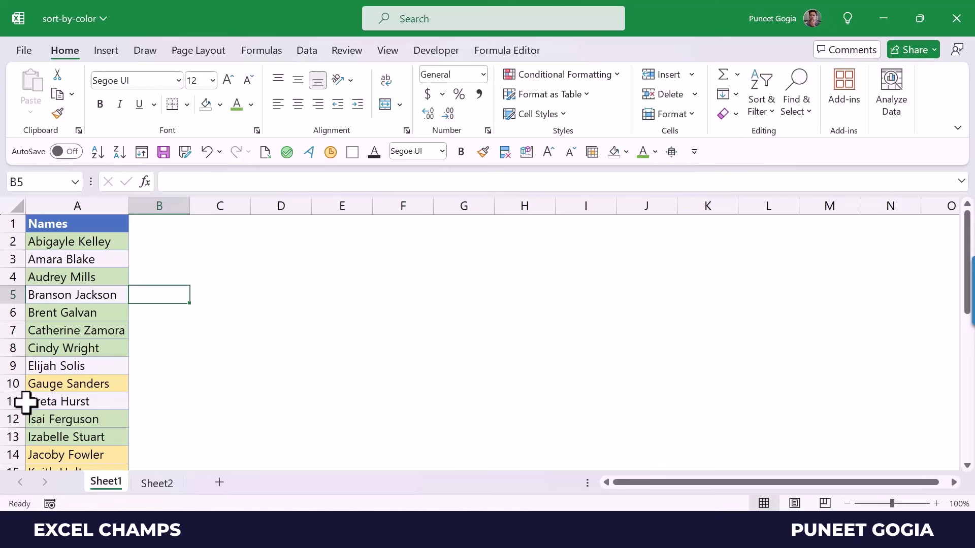
- Select a cell in the Names list and open the Data > Sort dialog
left_click(86, 311)
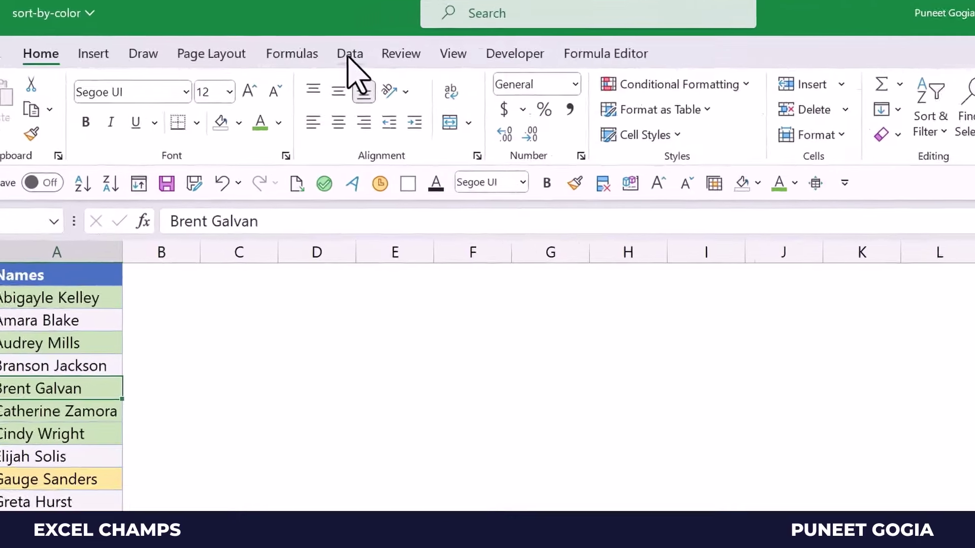
left_click(307, 50)
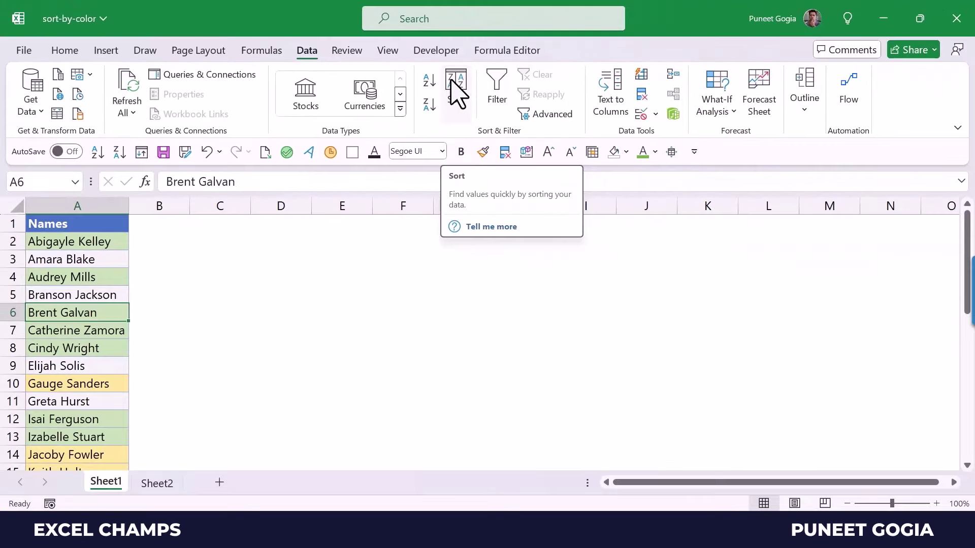
left_click(451, 84)
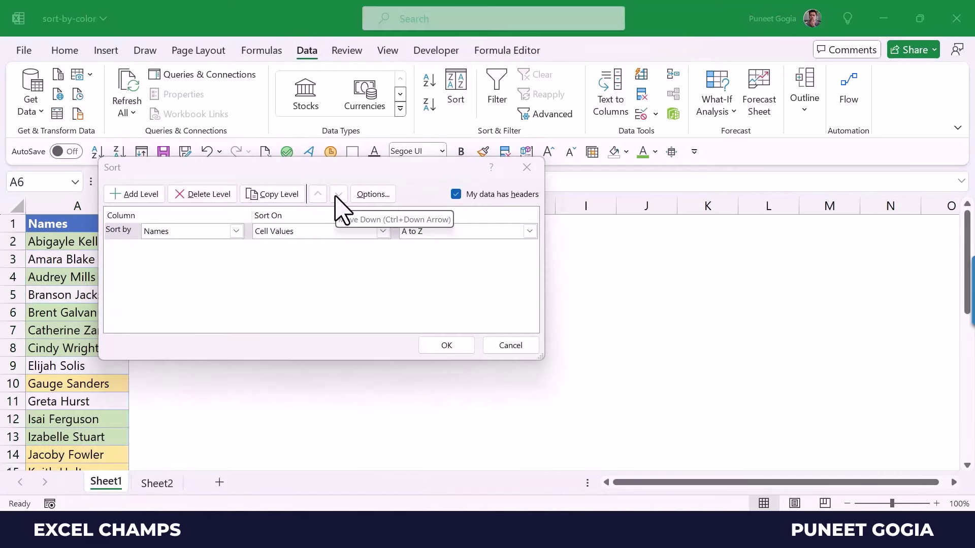
left_click(244, 272)
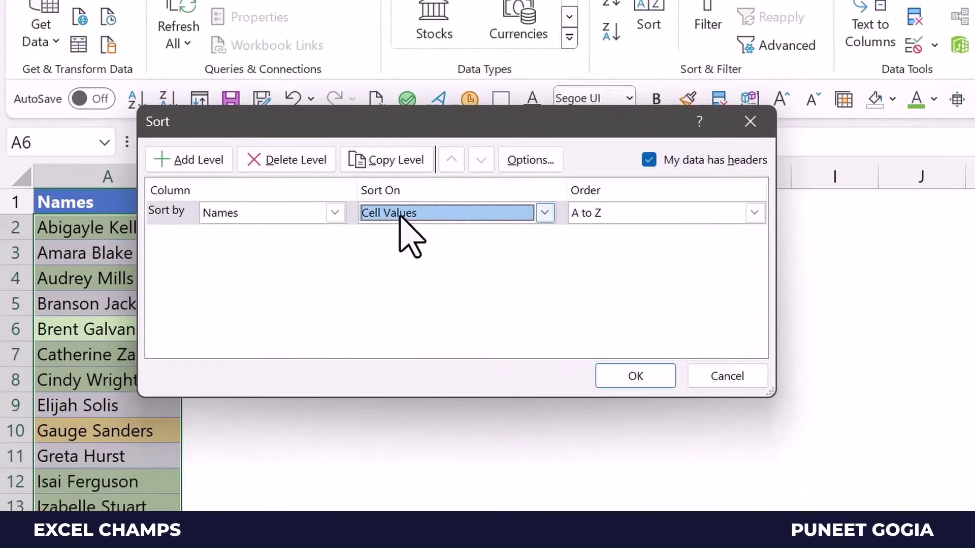
- Set the first sort level to Names by Cell Color with yellow On Top
left_click(331, 224)
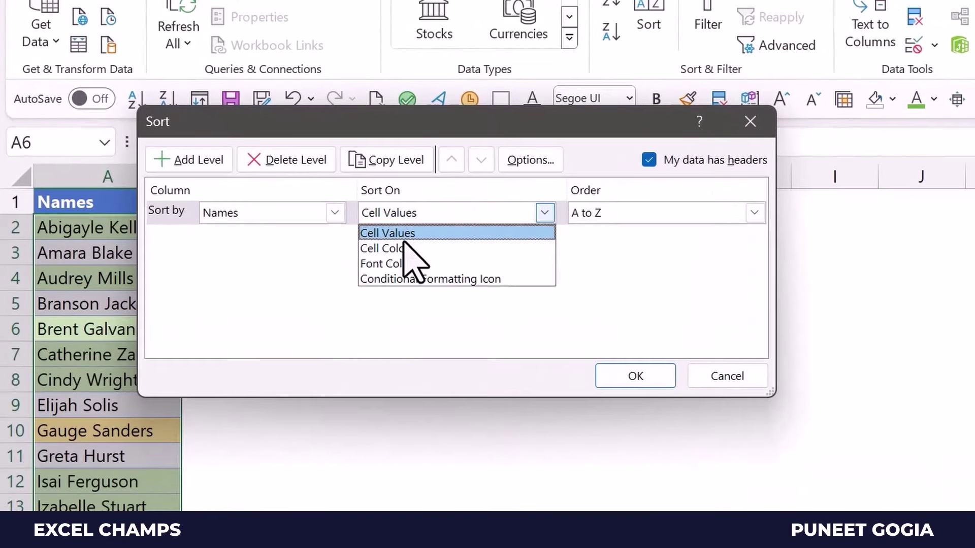
left_click(404, 249)
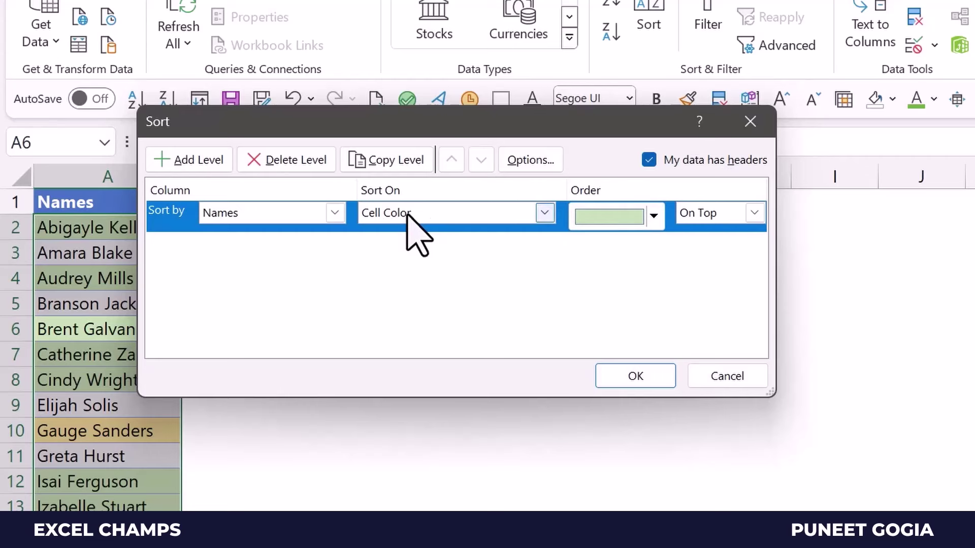
left_click(634, 222)
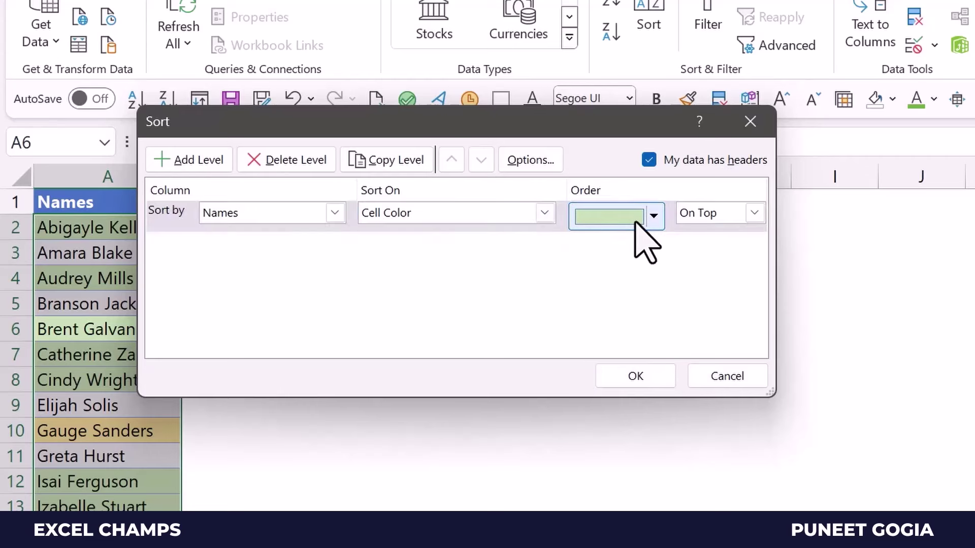
left_click(654, 216)
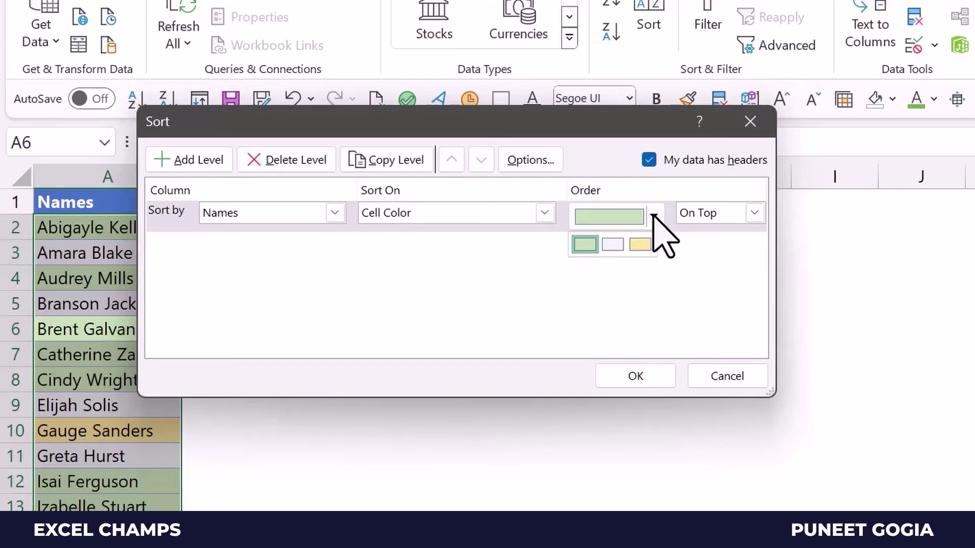
left_click(638, 244)
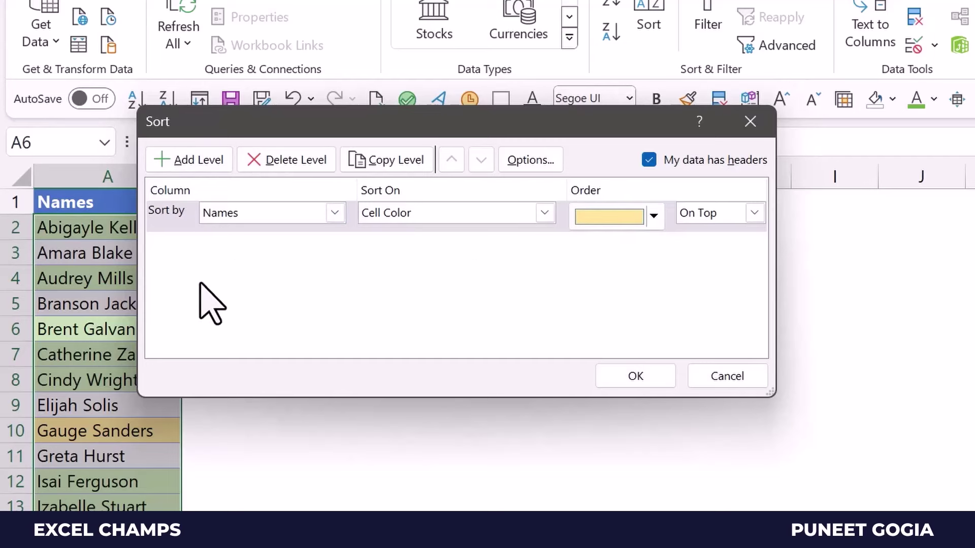
left_click(180, 216)
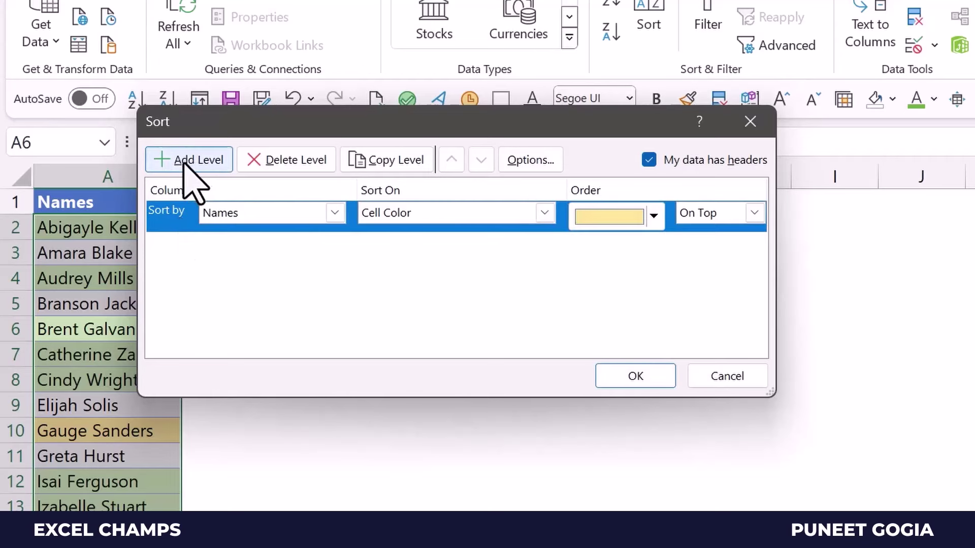
- Copy the level twice, placing white-filled names second and green-filled names third
left_click(386, 173)
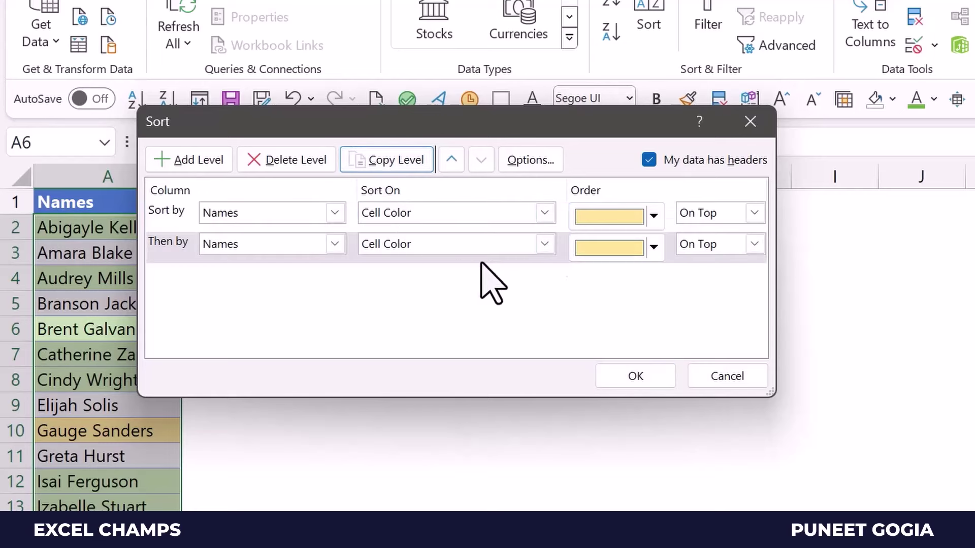
left_click(655, 245)
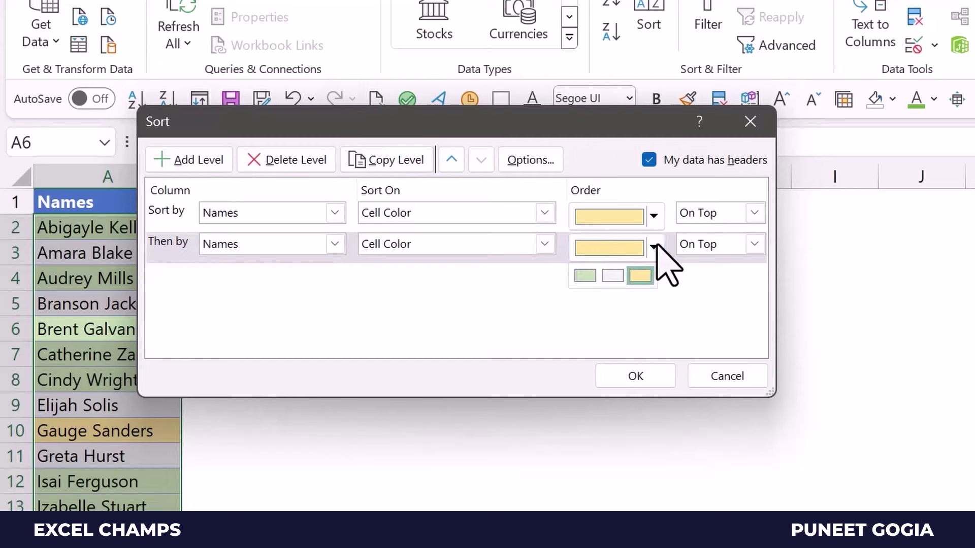
left_click(612, 276)
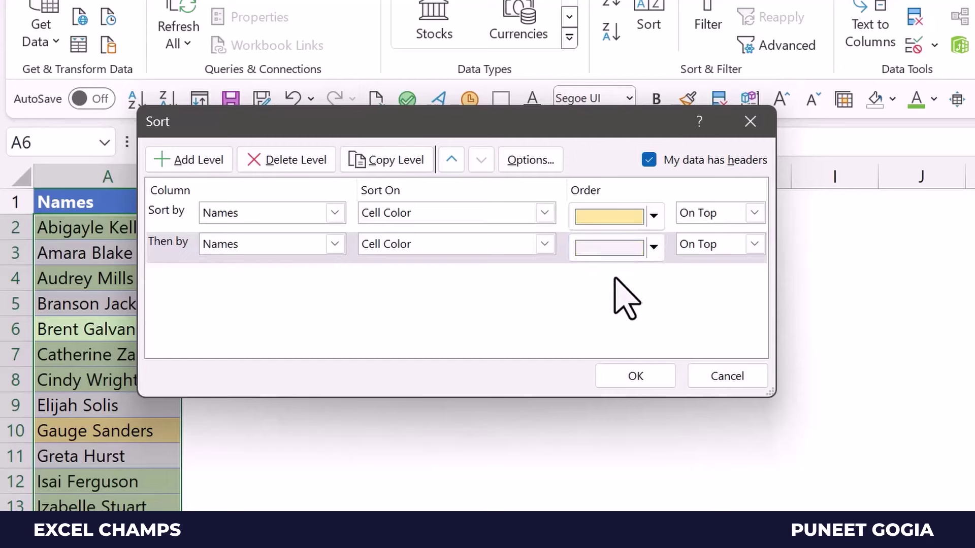
left_click(377, 161)
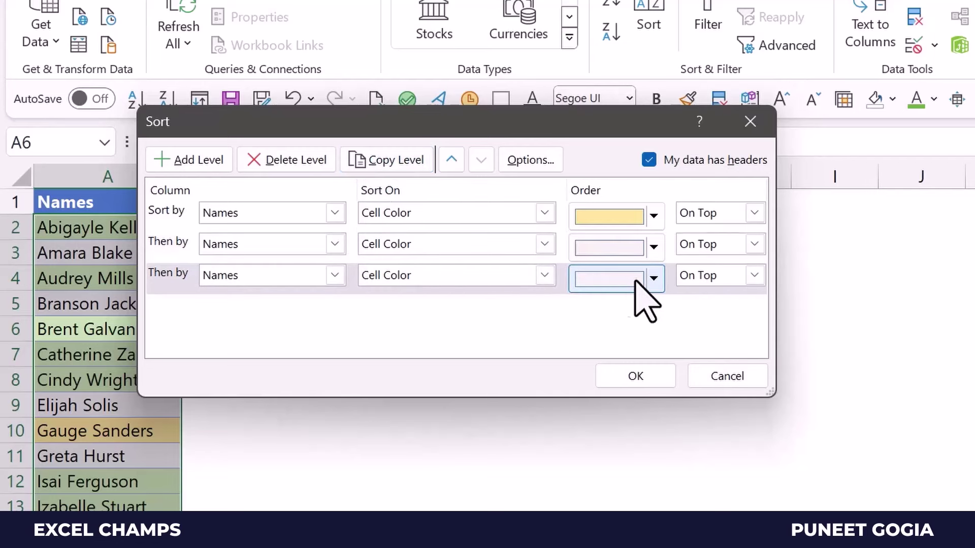
left_click(652, 277)
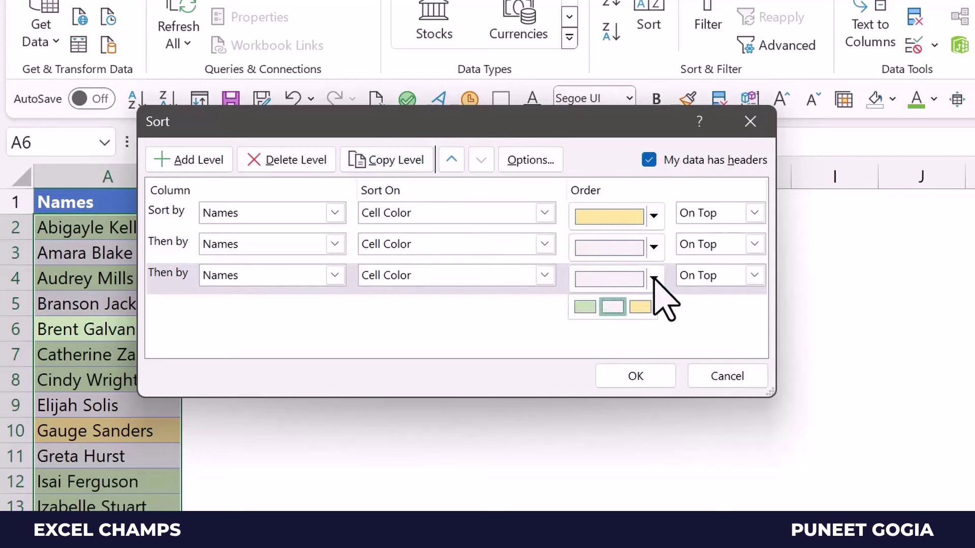
left_click(585, 308)
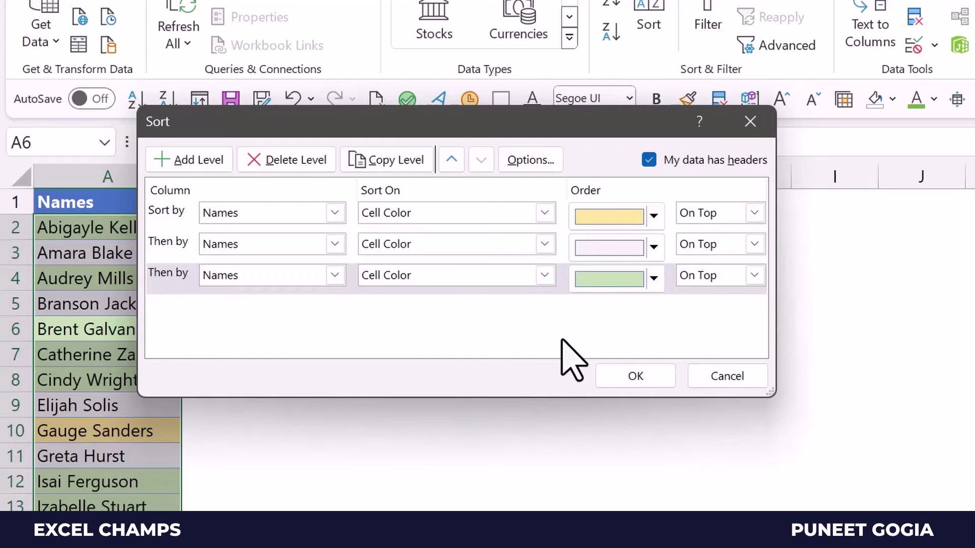
- Apply the yellow, white, green colour sort, check the grouped names, then go to Sheet2
left_click(629, 381)
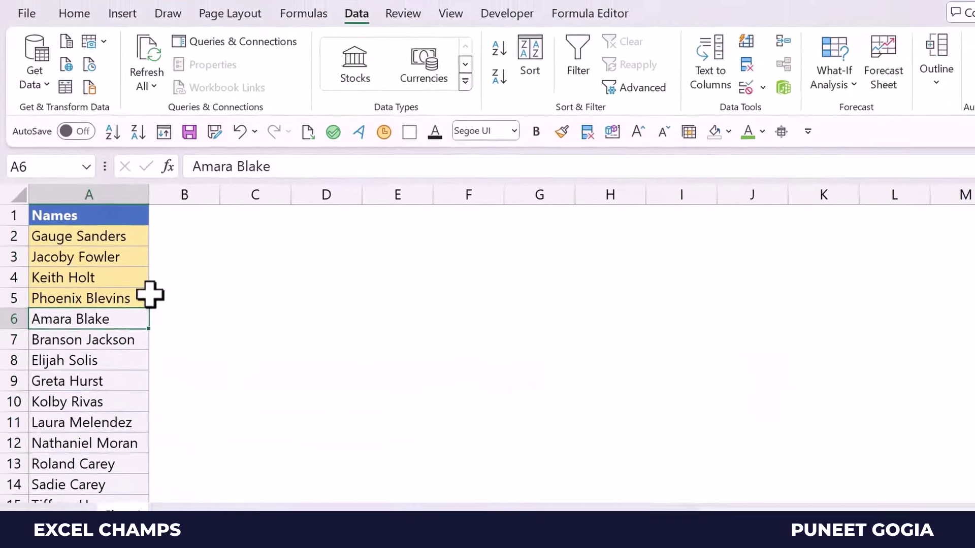
scroll(130, 292, "down", 2)
scroll(130, 291, "up", 2)
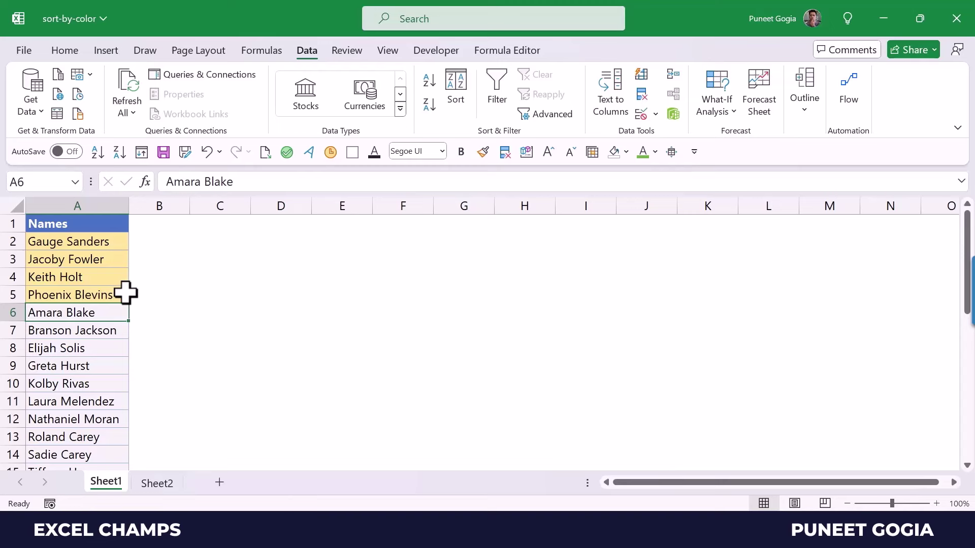
left_click(122, 277)
left_click(113, 349)
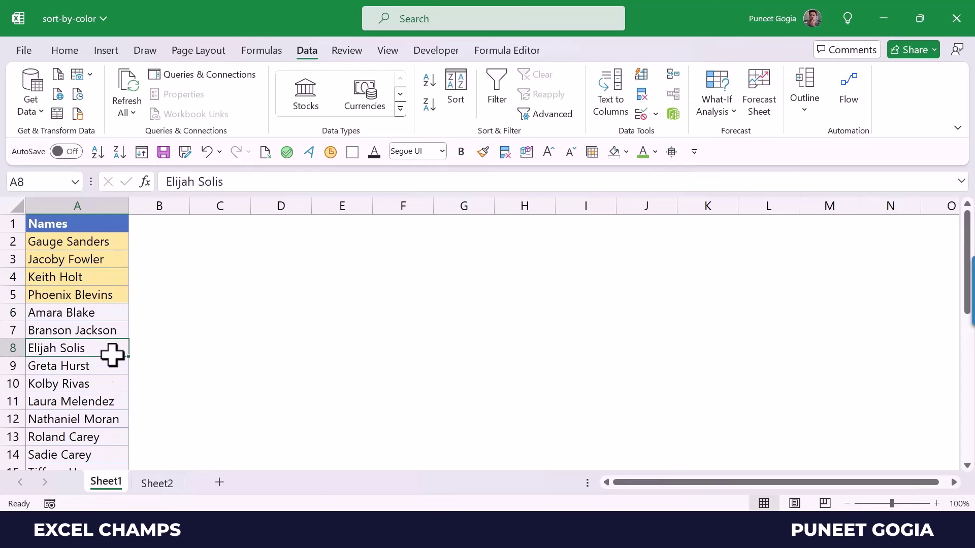
scroll(113, 355, "down", 2)
scroll(112, 355, "down", 2)
left_click(114, 363)
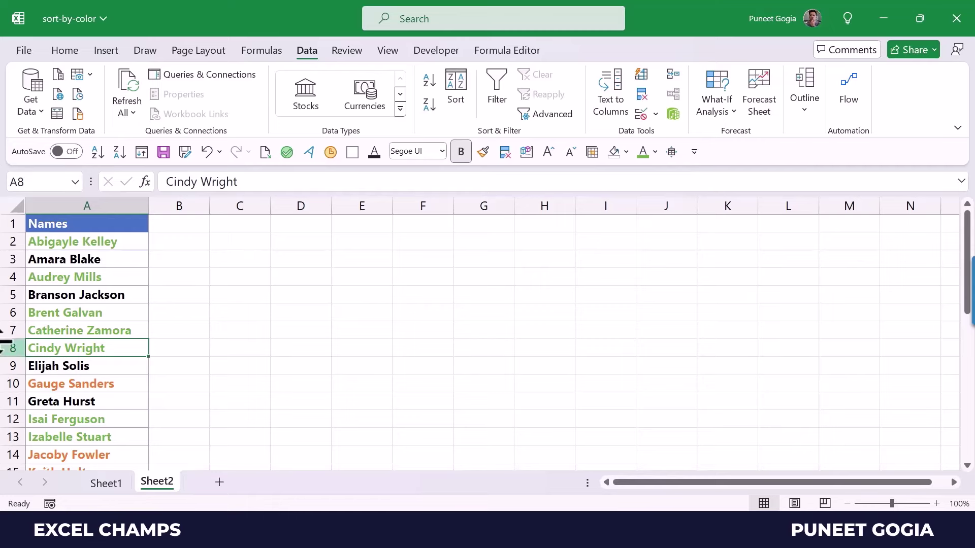
- Select a cell in the Sheet2 Names list and open Sort with Alt, A, S
left_click(56, 294)
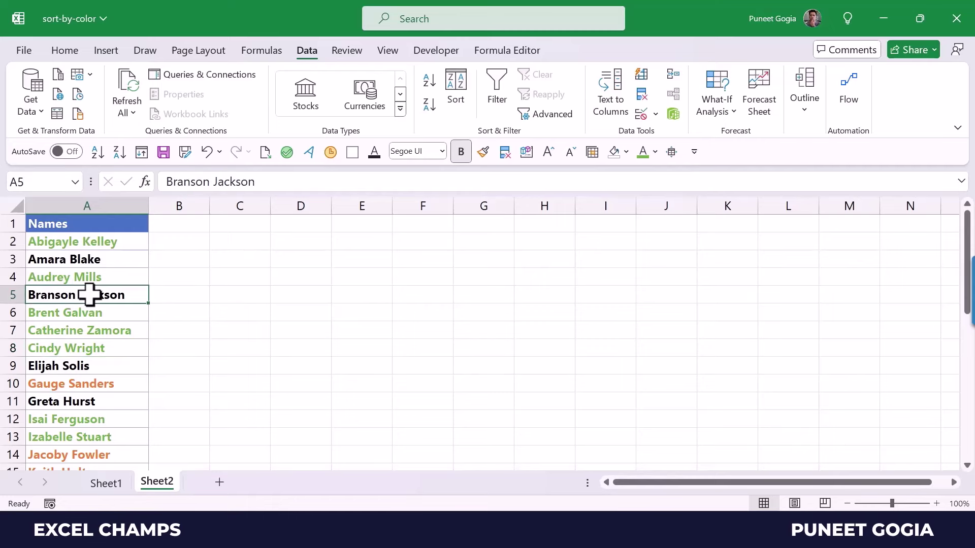
key("alt+a")
key("s")
key("s")
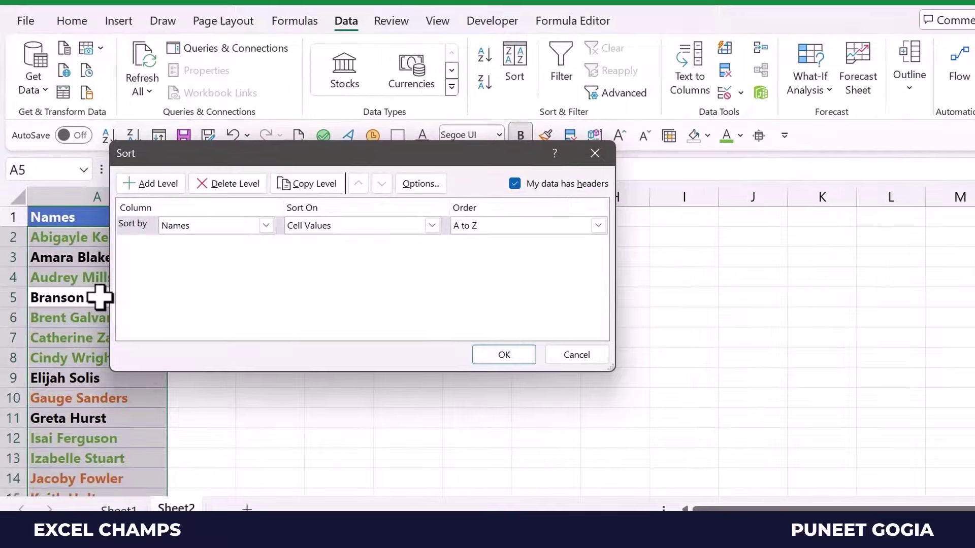
- Sort Names by Font Color with orange On Top
left_click(323, 226)
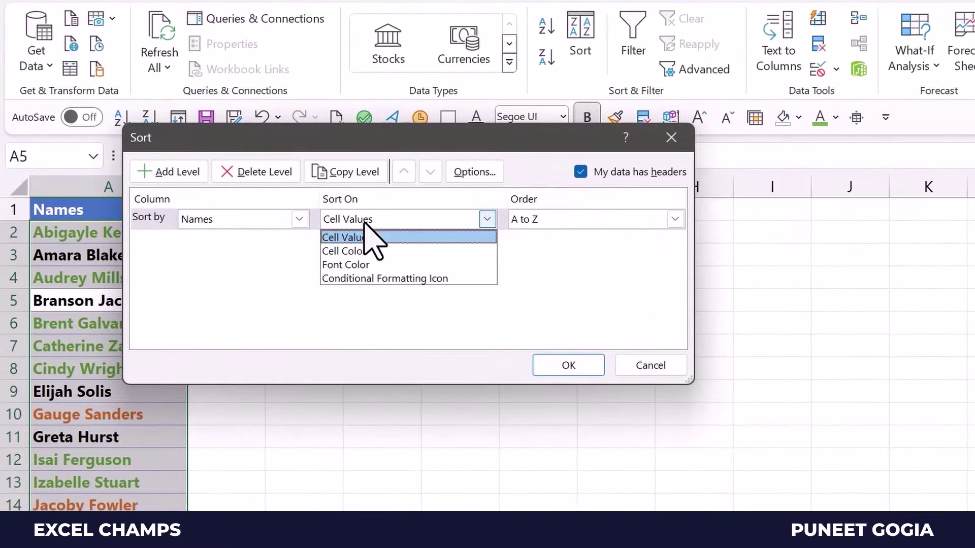
left_click(369, 265)
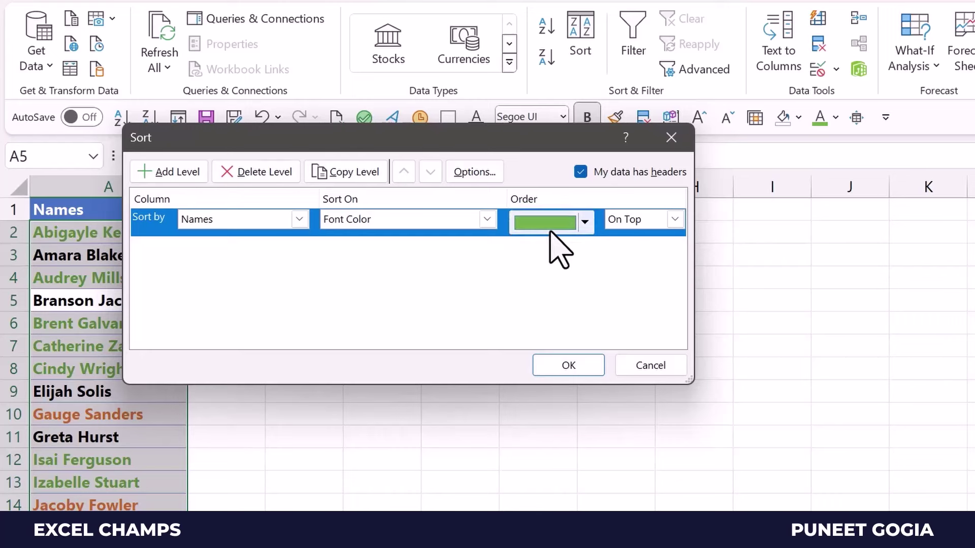
left_click(551, 231)
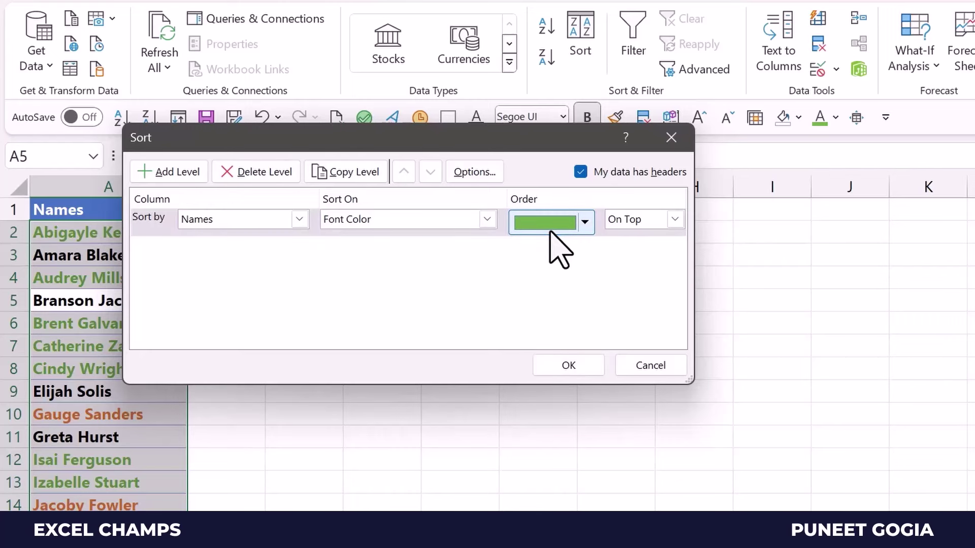
left_click(584, 222)
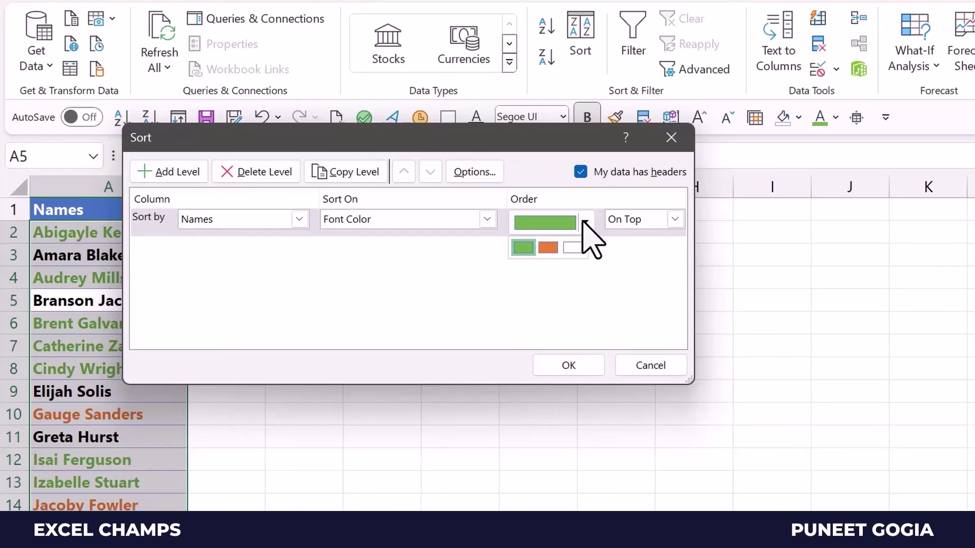
left_click(547, 247)
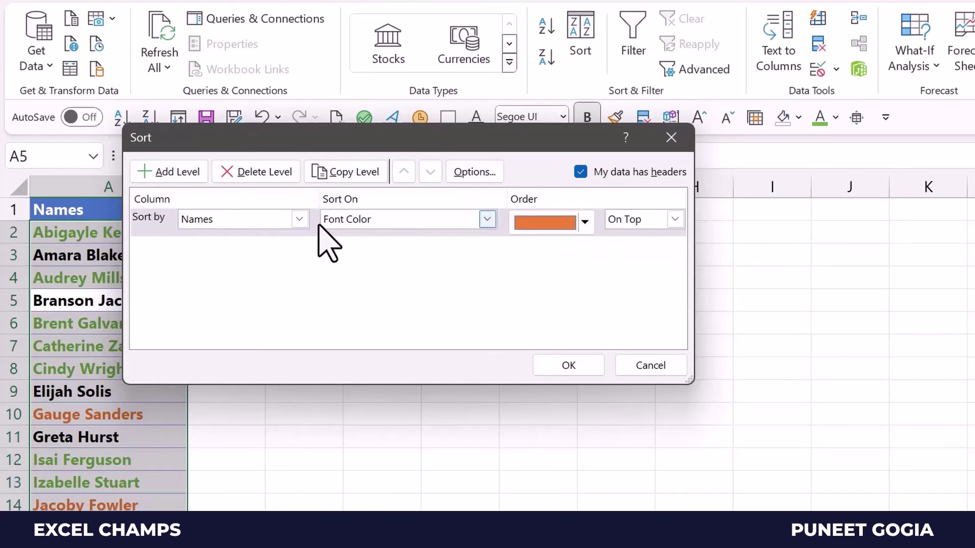
left_click(299, 219)
left_click(304, 218)
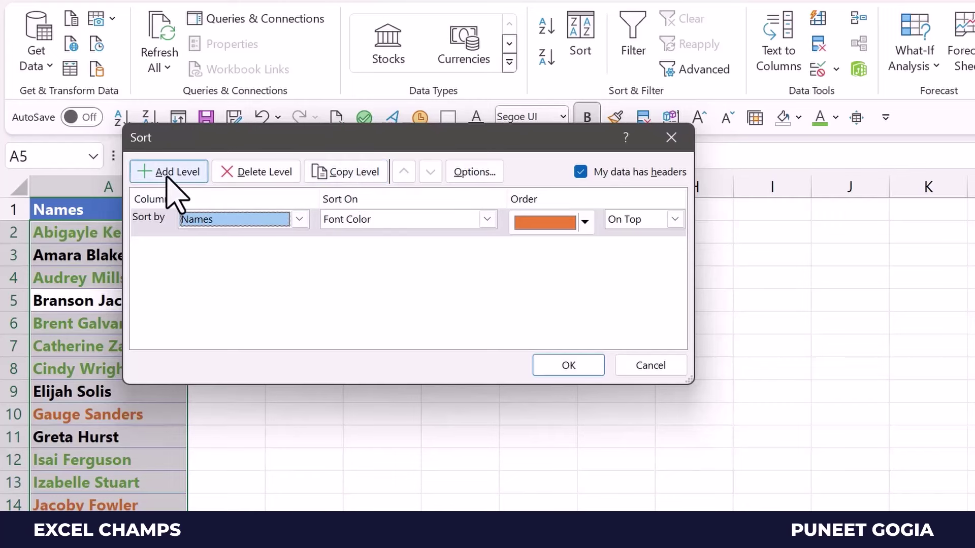
- Add copied levels for green then Automatic font colour, and apply the sort
left_click(363, 175)
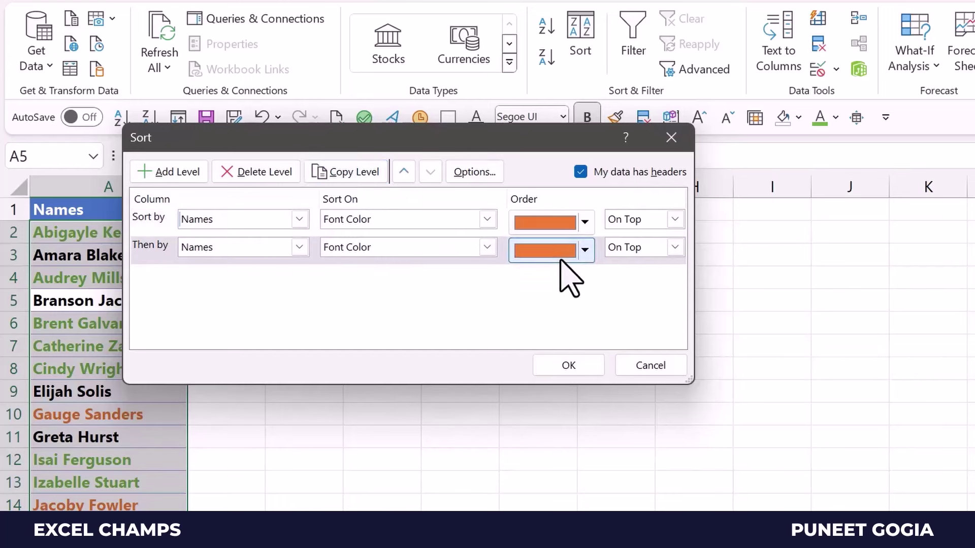
left_click(584, 249)
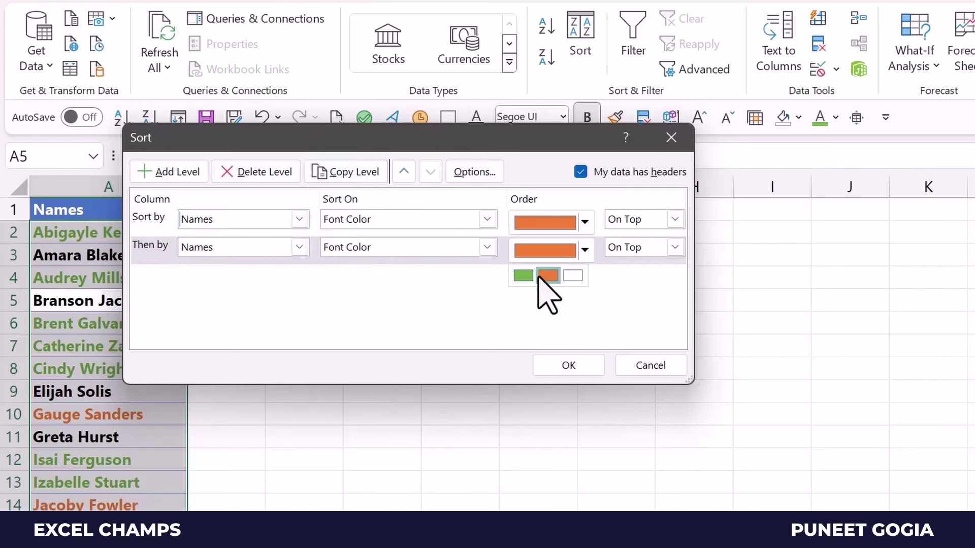
left_click(523, 276)
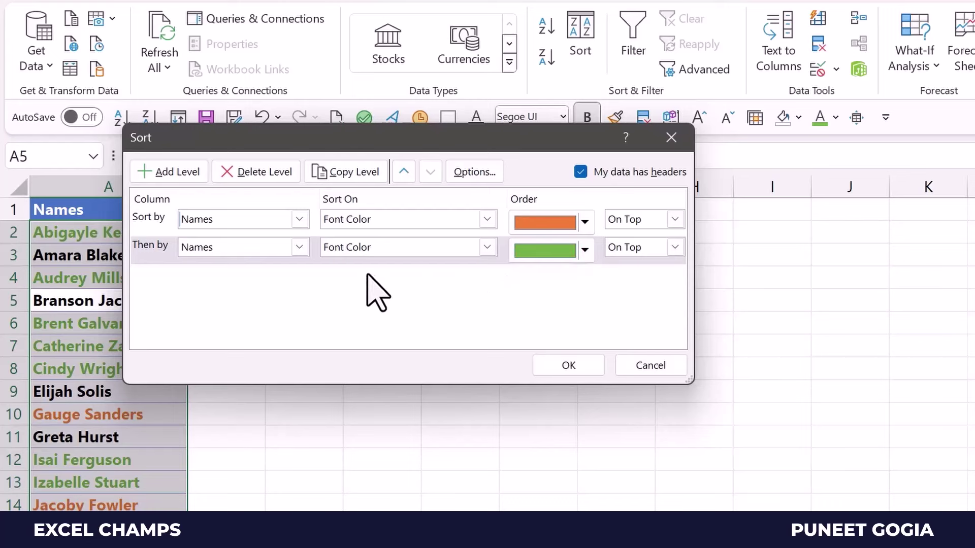
left_click(337, 171)
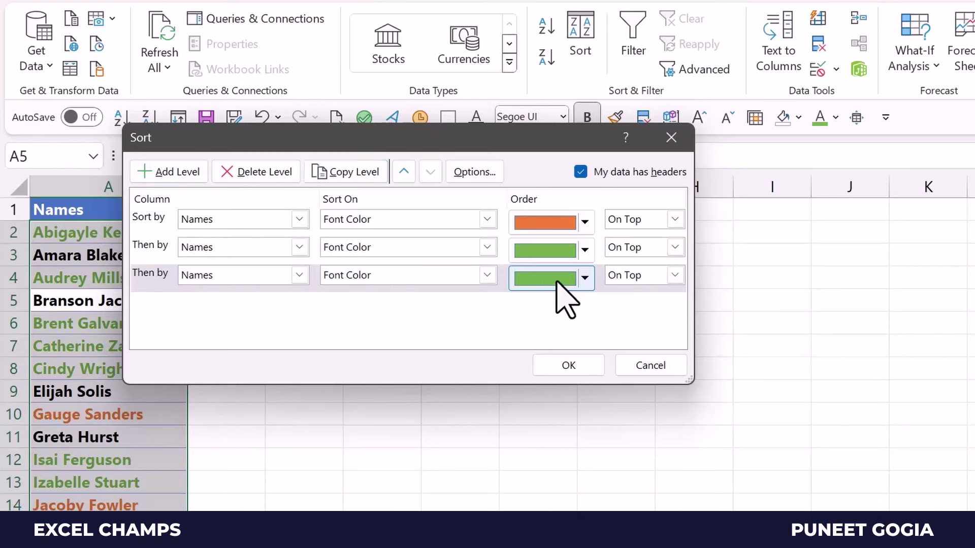
left_click(584, 278)
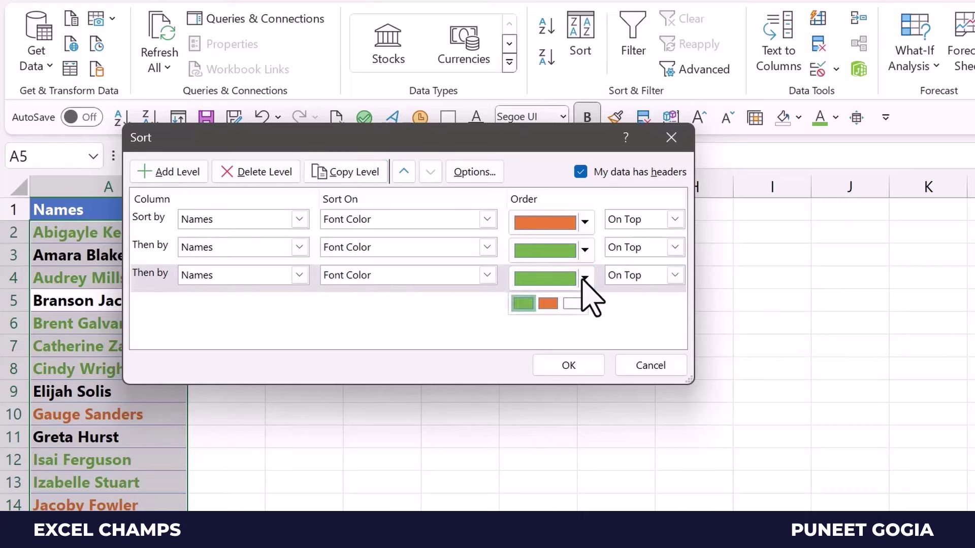
left_click(569, 304)
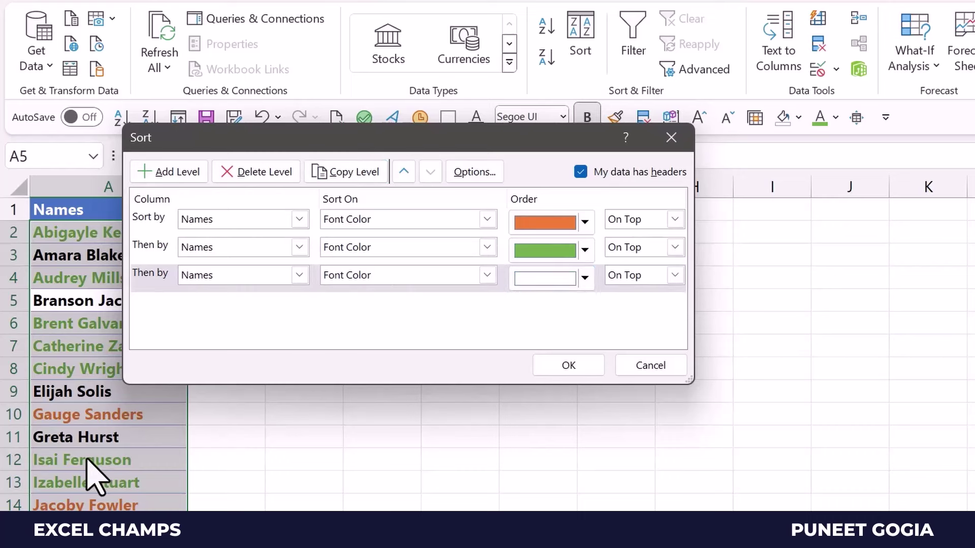
left_click(575, 366)
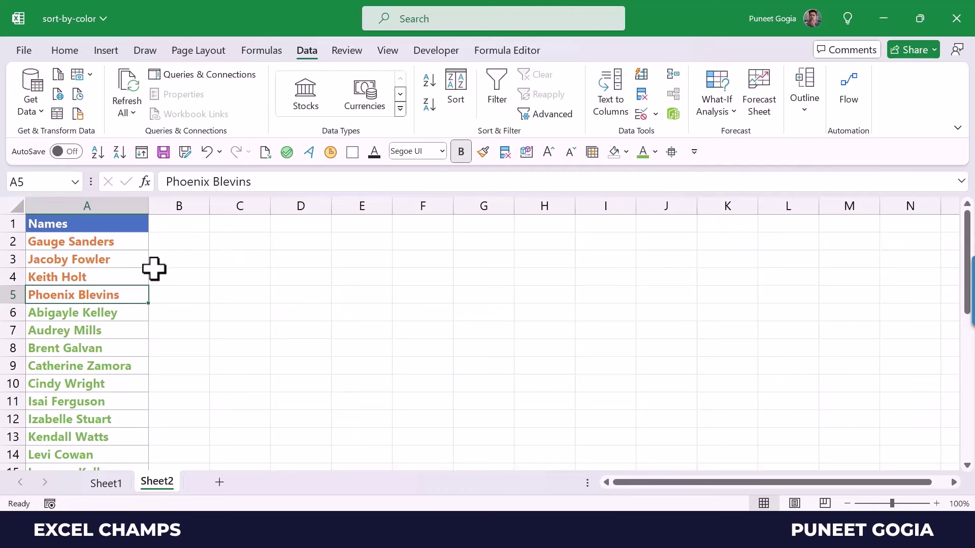
- Scroll through Sheet2's names to verify the orange, green, black font-colour order
scroll(106, 281, "down", 5)
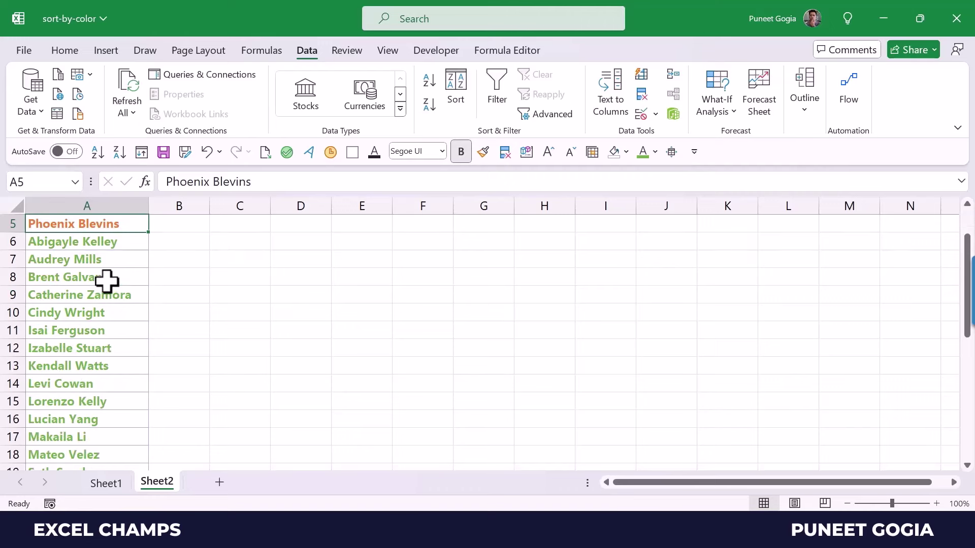
scroll(106, 281, "down", 3)
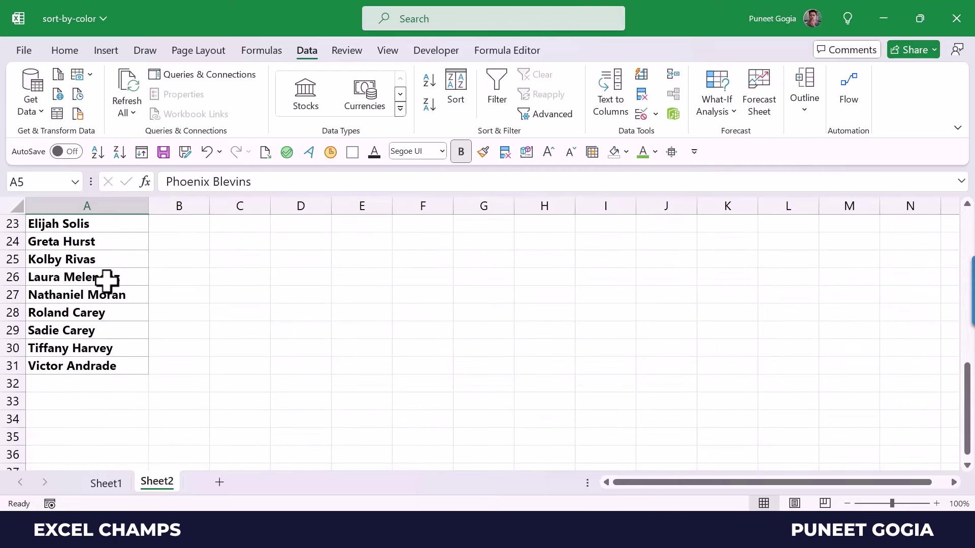
scroll(106, 281, "up", 4)
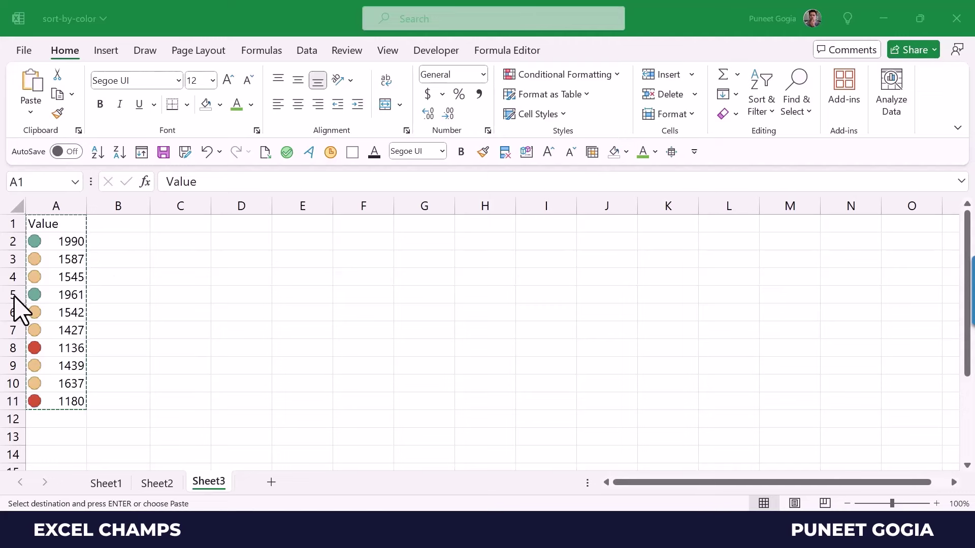
- Inspect the icon-marked values in cells A2, A6 and A11
left_click(65, 249)
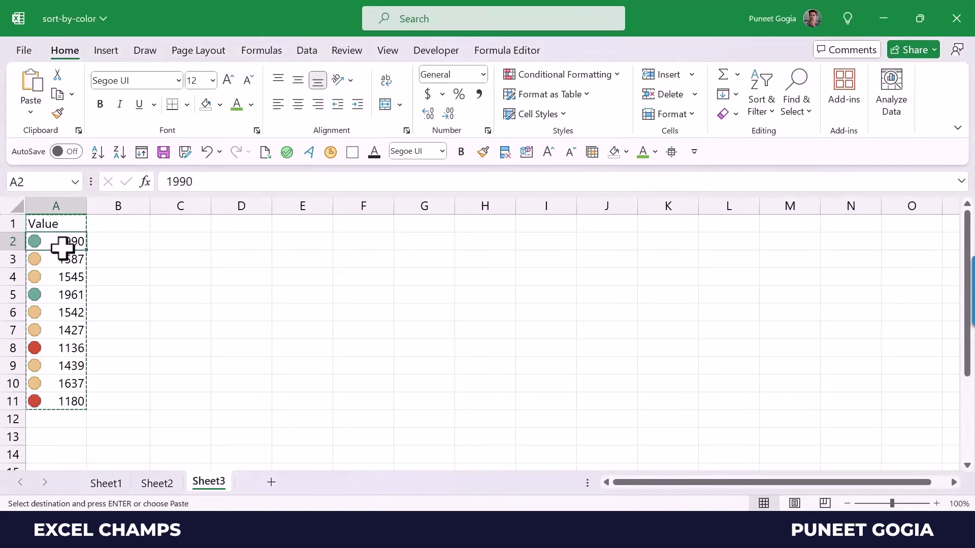
left_click(58, 305)
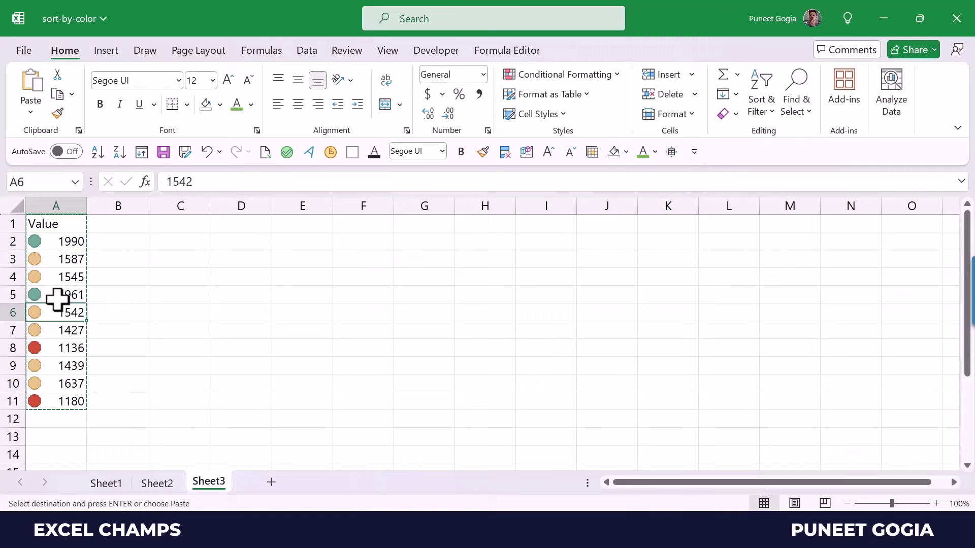
left_click(68, 399)
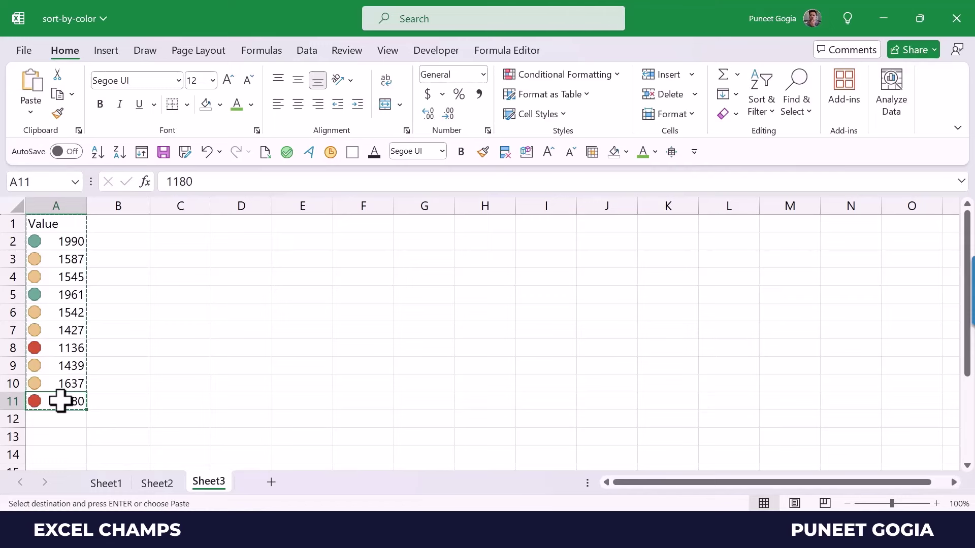
- Select the whole Value list and open the Sort dialog with Alt, A, S
left_click(55, 290)
key("ctrl+a")
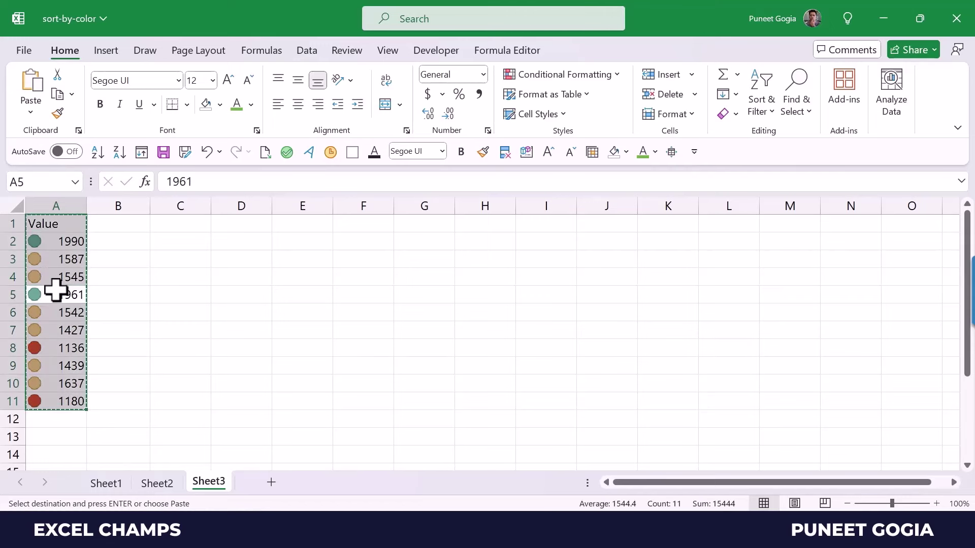
key("alt+a")
key("Escape")
key("Escape")
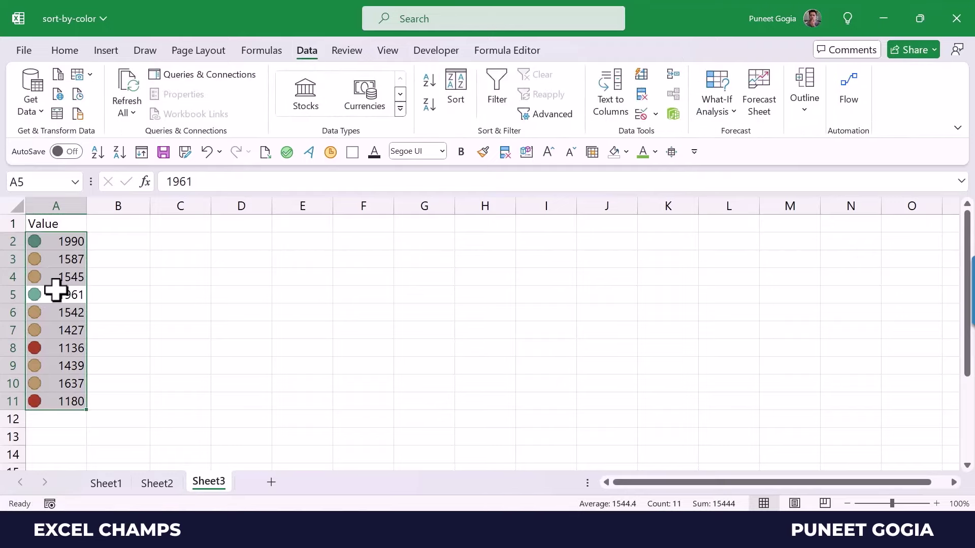
key("alt+a")
key("s")
key("s")
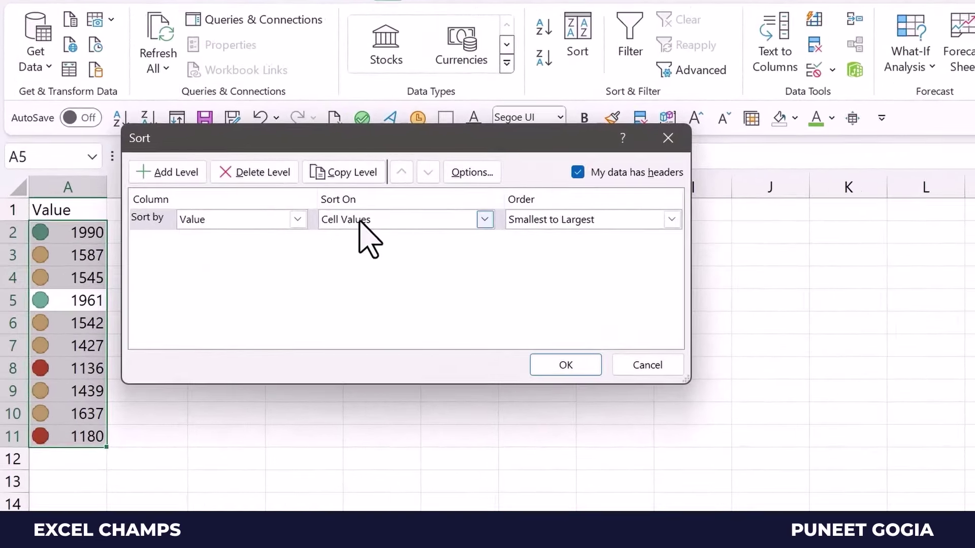
- Sort Value by Conditional Formatting Icon with the red icon On Top
left_click(422, 219)
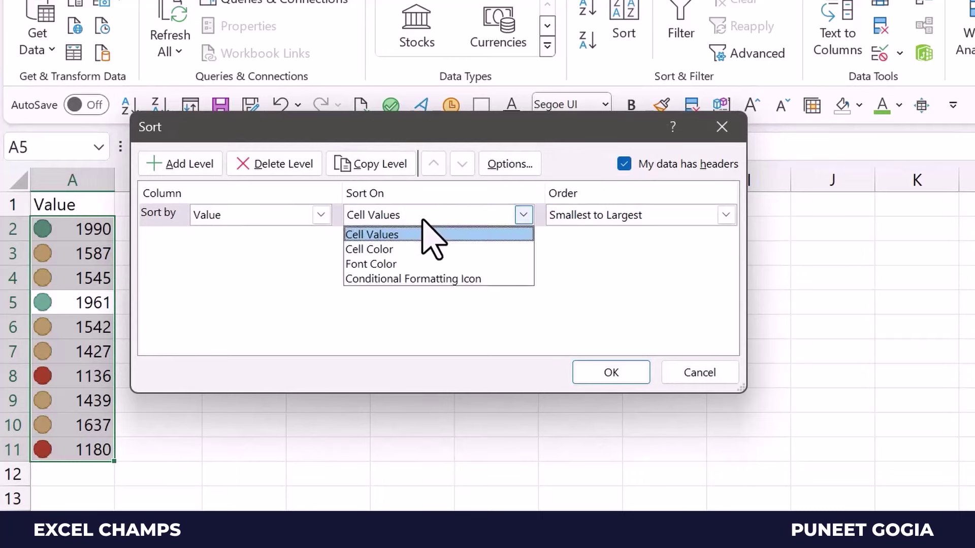
left_click(421, 285)
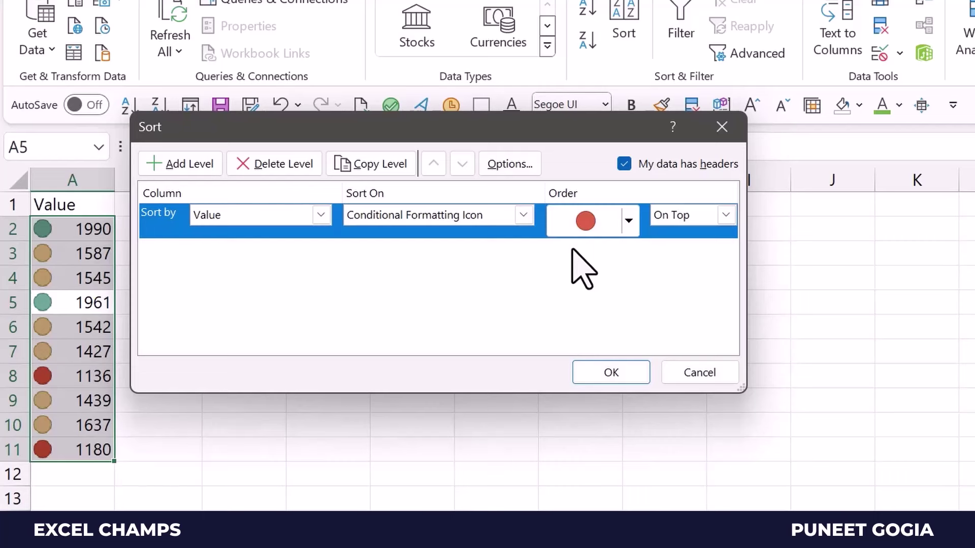
left_click(627, 223)
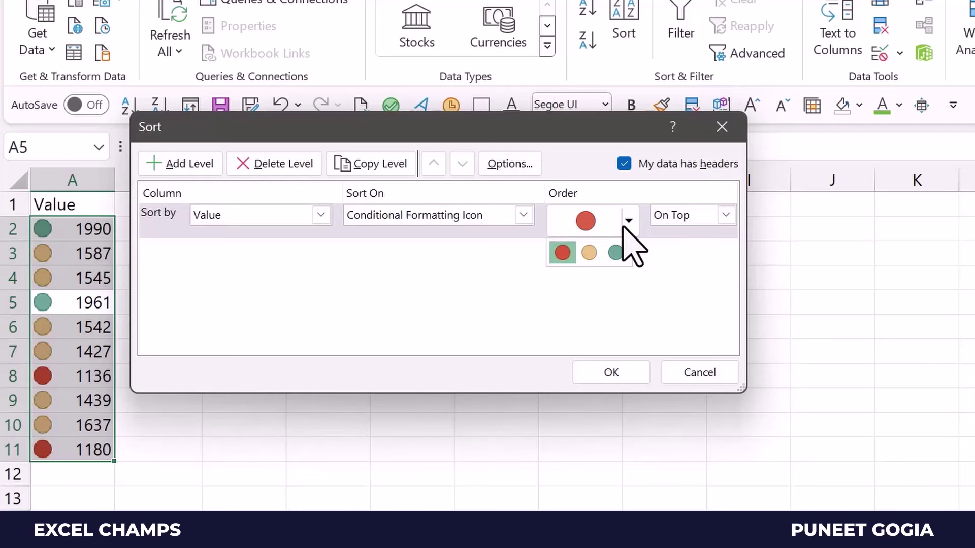
left_click(563, 252)
- Add two more icon levels placing tan icons second and green icons last
left_click(356, 167)
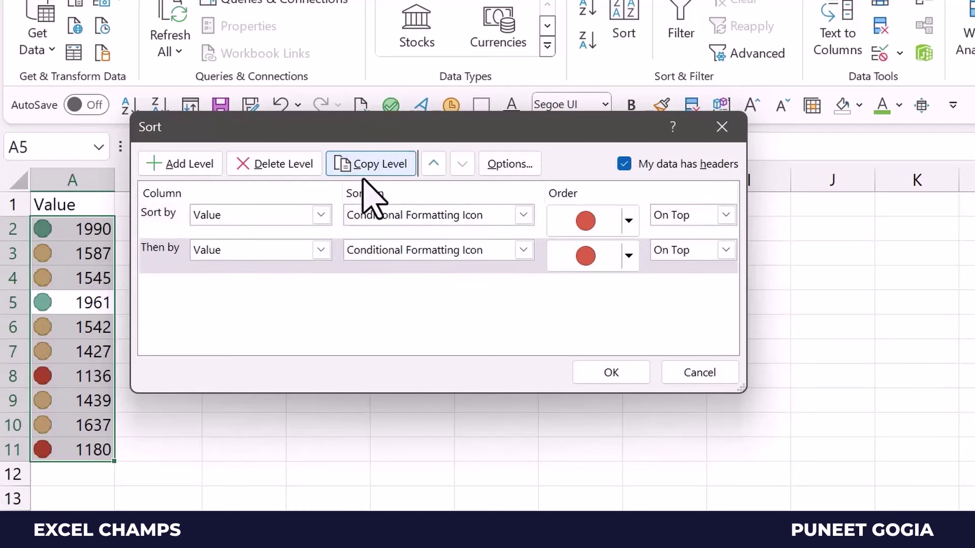
left_click(394, 250)
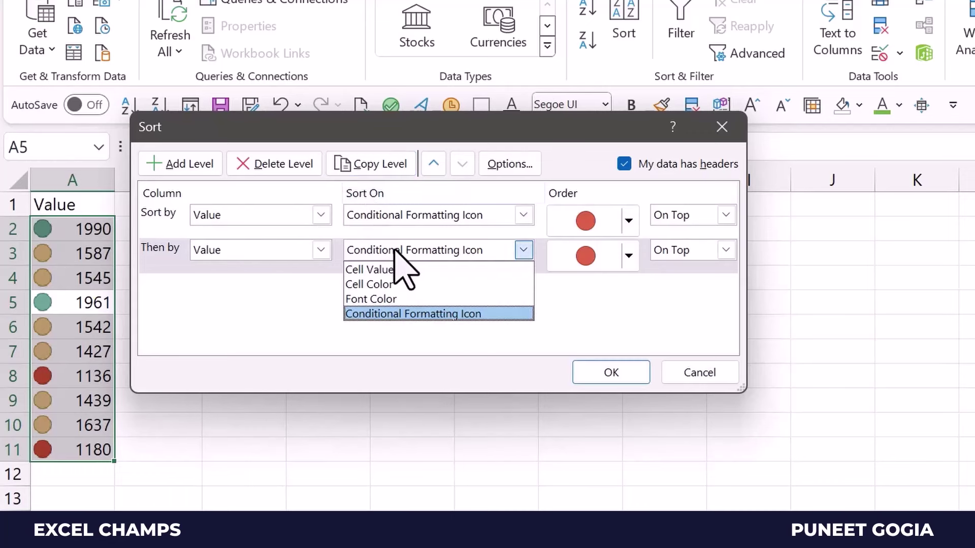
left_click(628, 256)
left_click(628, 255)
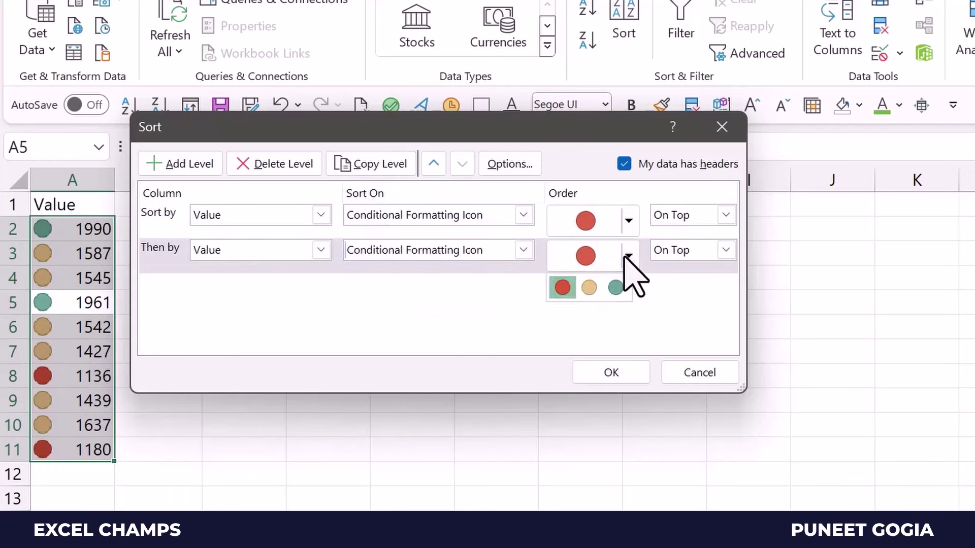
left_click(590, 288)
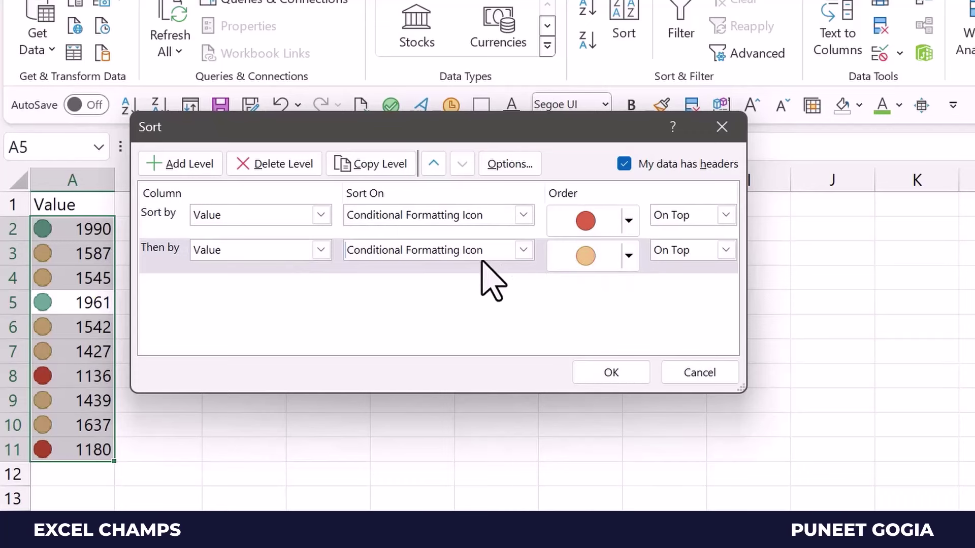
left_click(367, 164)
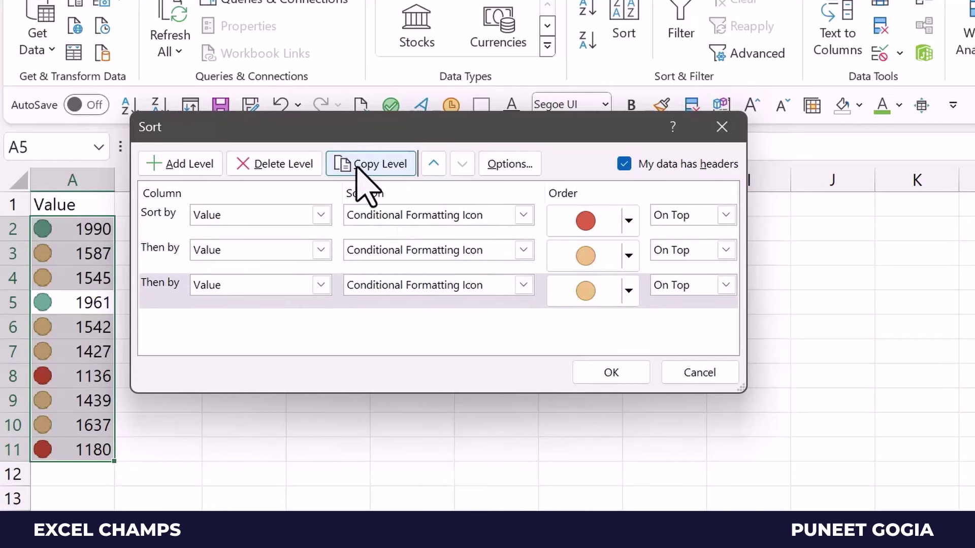
left_click(624, 290)
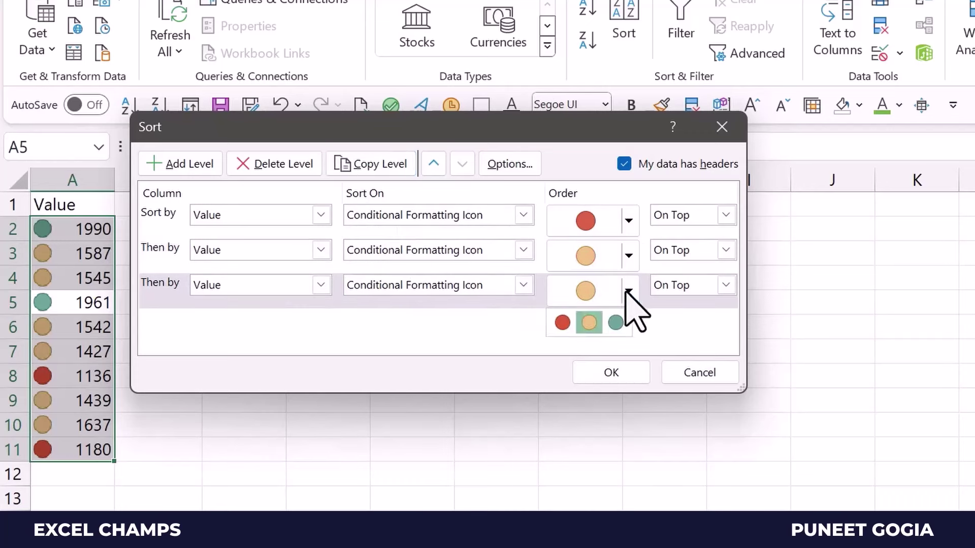
left_click(616, 322)
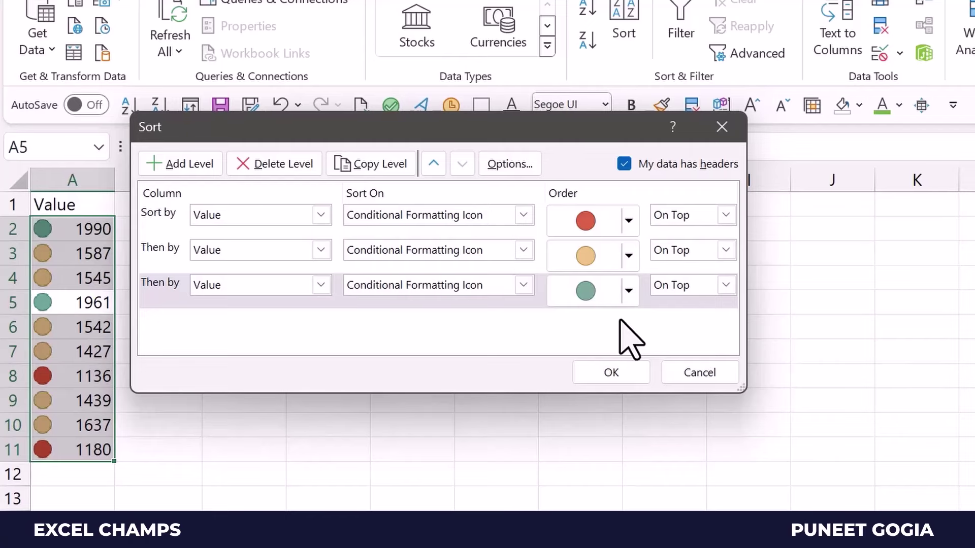
left_click(601, 372)
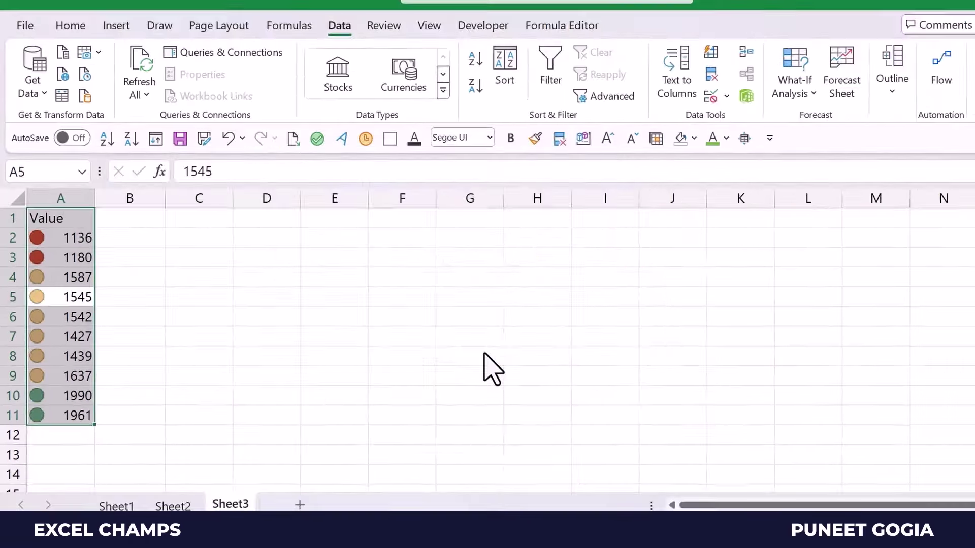